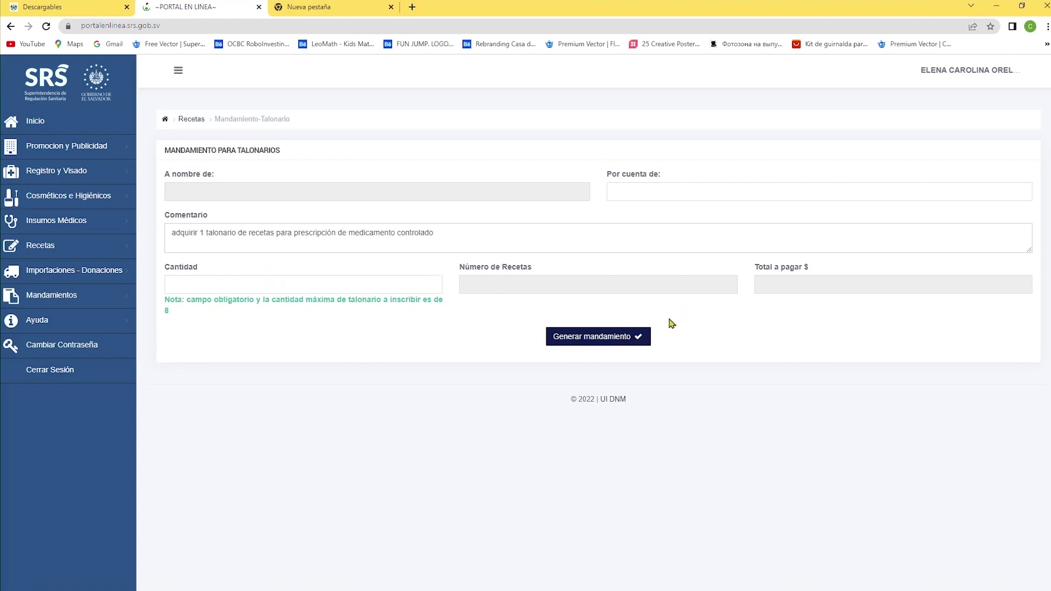
Step: Generate a payment order for 1 booklet and download it as a PDF
{"action": "left_click", "coordinate": [334, 288]}
{"action": "type", "text": "1"}
{"action": "left_click", "coordinate": [585, 342]}
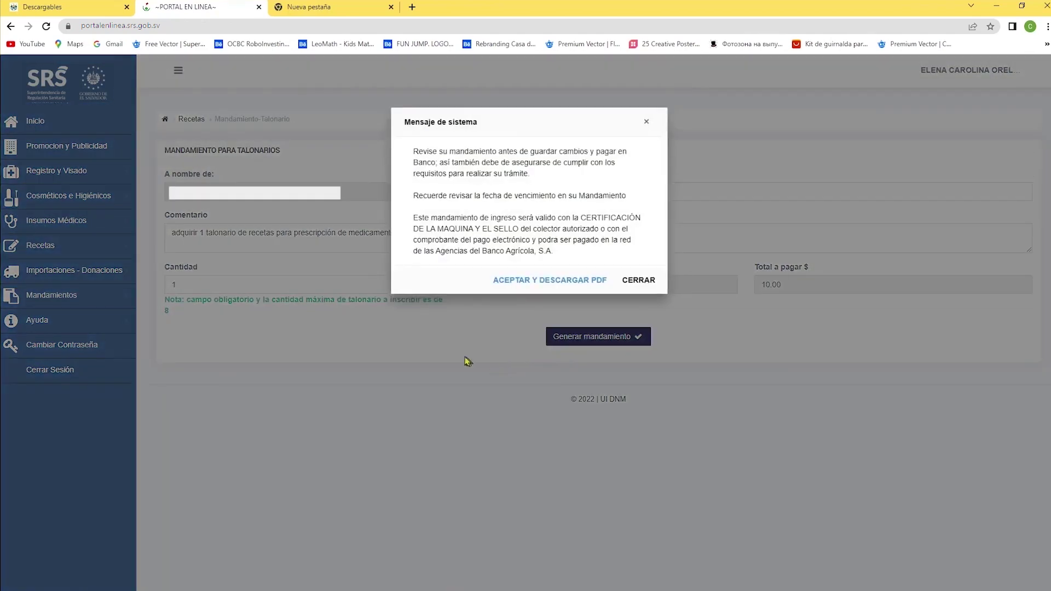
{"action": "left_click", "coordinate": [538, 284]}
{"action": "scroll", "coordinate": [602, 301], "scroll_direction": "down", "scroll_amount": 1}
{"action": "left_click", "coordinate": [203, 7]}
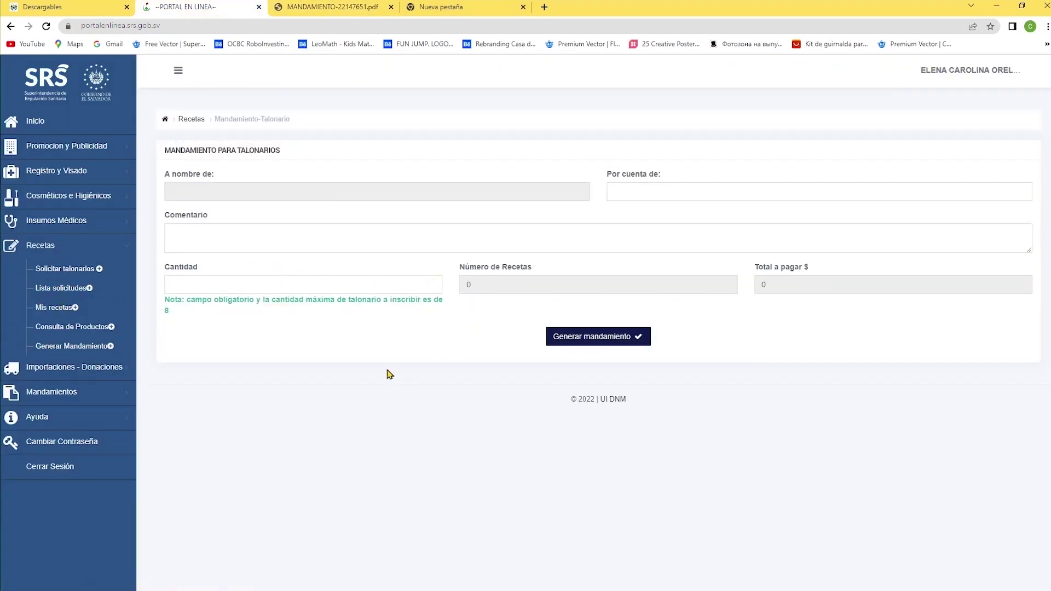
Step: Start a booklet request, append ', psicotropicos o agregados' to the justification, and fetch the order number
{"action": "left_click", "coordinate": [61, 269]}
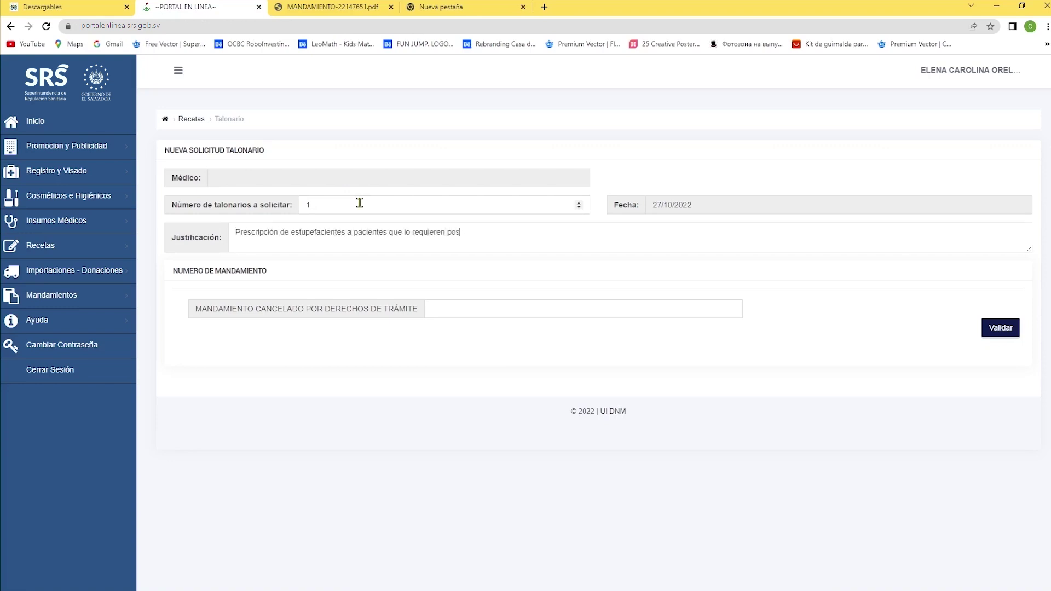
{"action": "left_click", "coordinate": [346, 233]}
{"action": "type", "text": ", psicotropicos o agregados"}
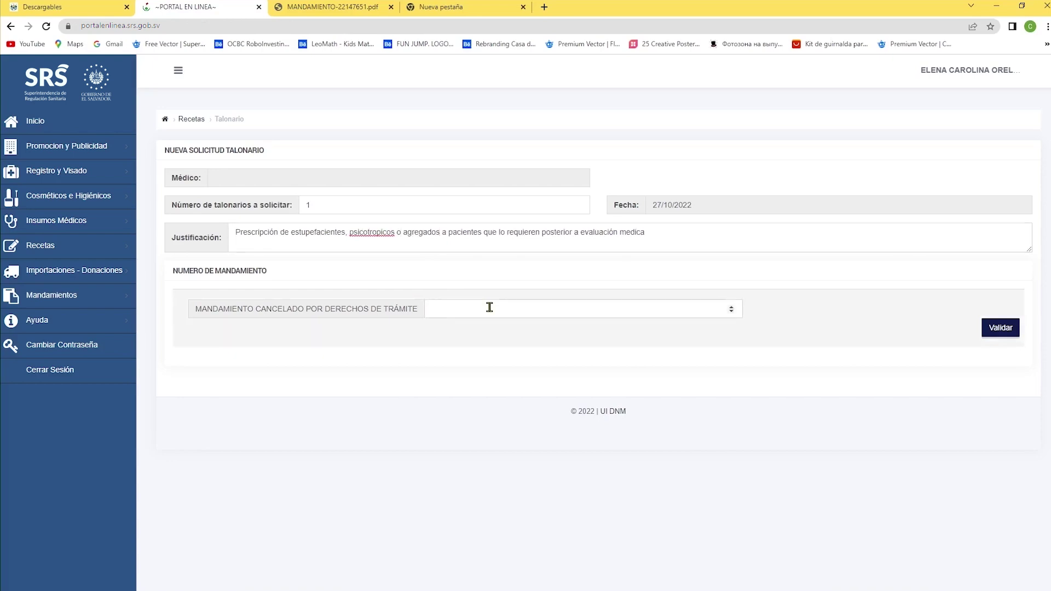
{"action": "left_click", "coordinate": [496, 307]}
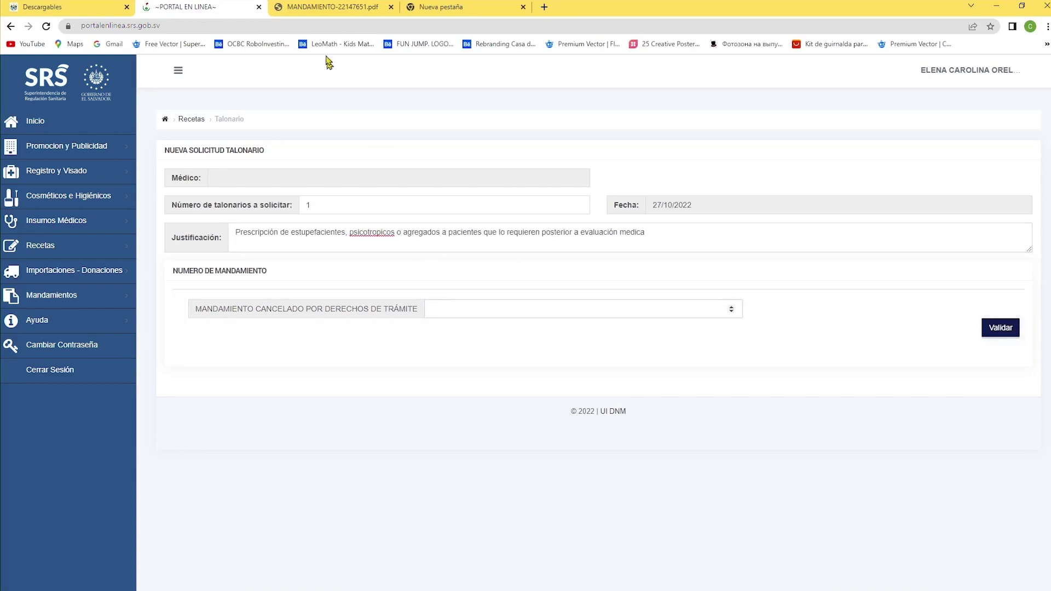
{"action": "left_click", "coordinate": [346, 11]}
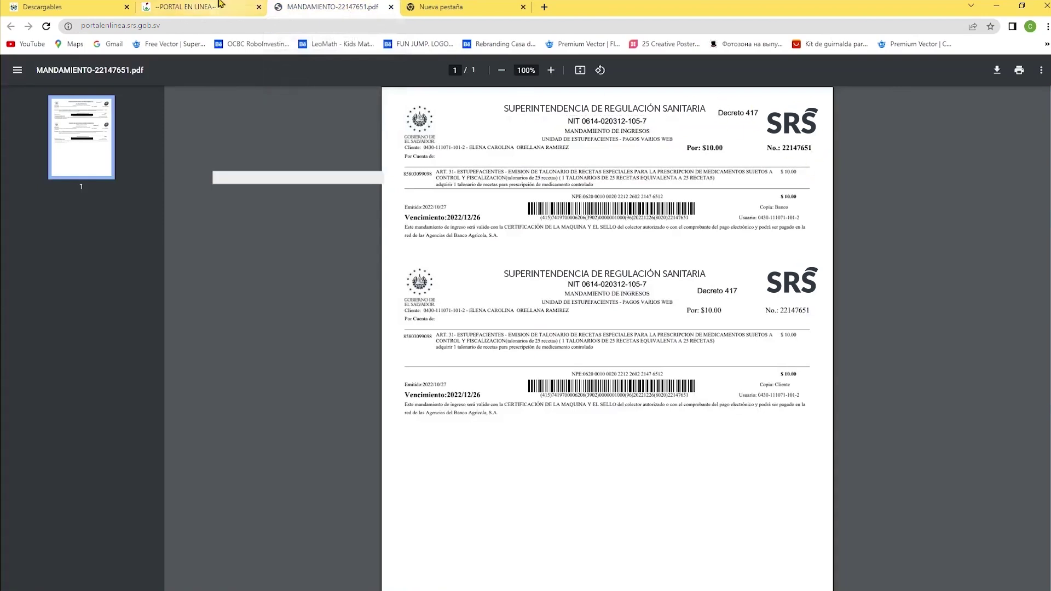
{"action": "left_click", "coordinate": [202, 8]}
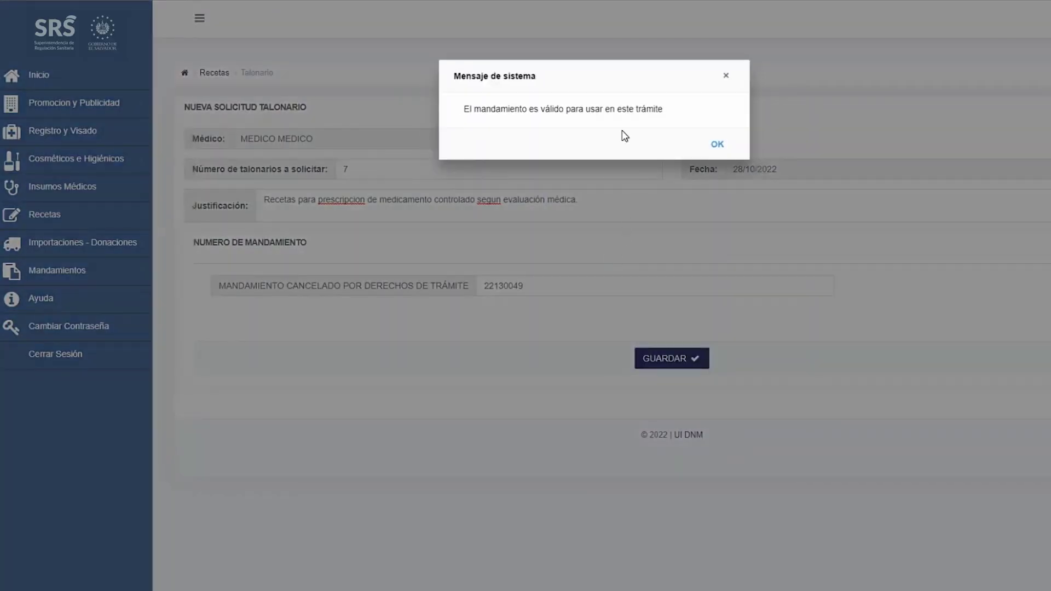
Step: Validate the payment order and dismiss the 'El mandamiento es válido' message
{"action": "left_click", "coordinate": [718, 146]}
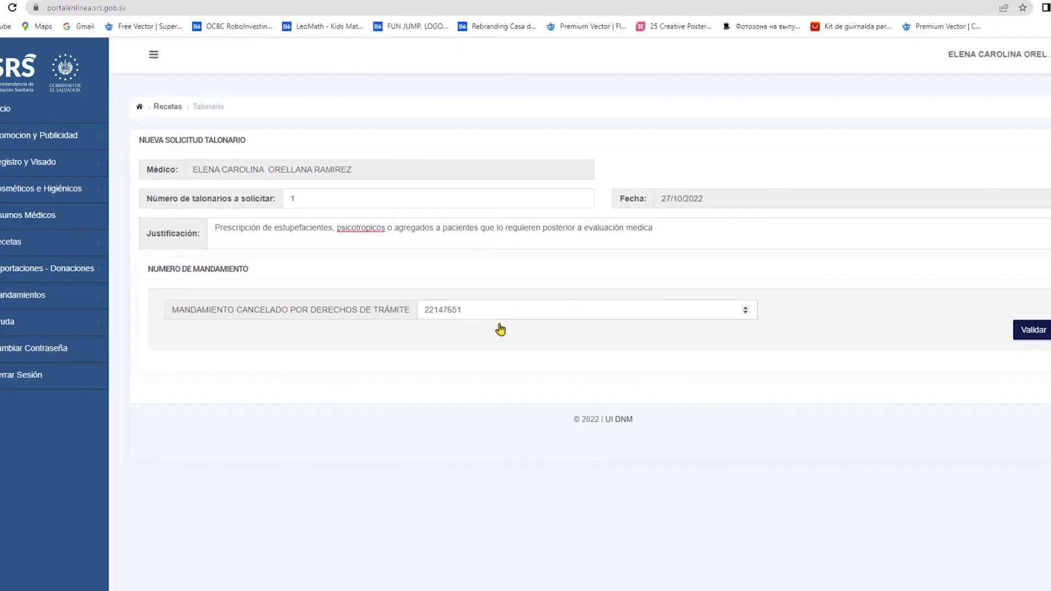
{"action": "key", "text": "Tab"}
{"action": "key", "text": "Return"}
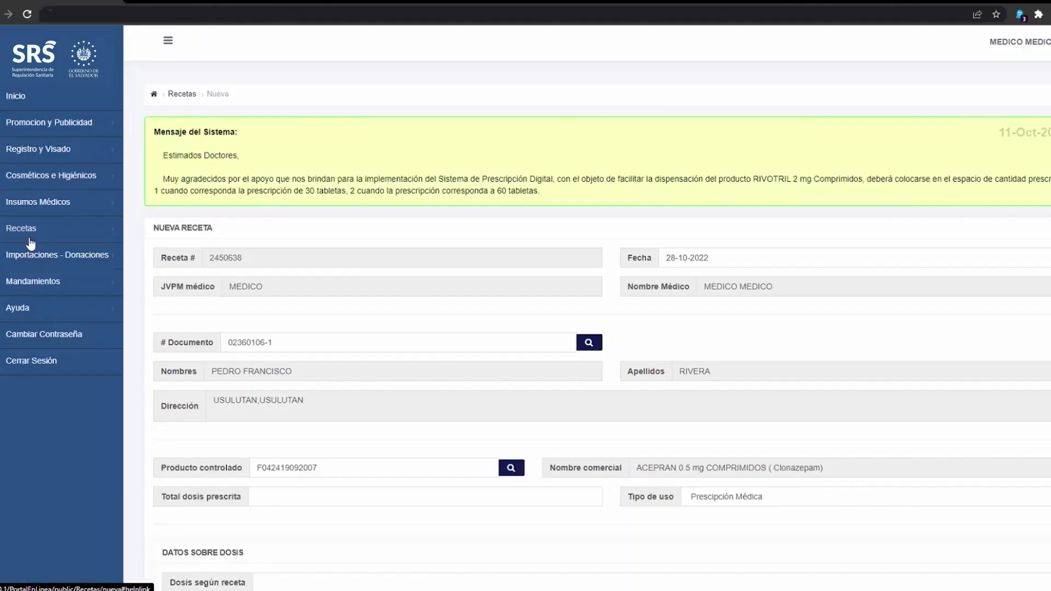
Step: Start a new prescription from Mis recetas and look up the patient by document number
{"action": "left_click", "coordinate": [30, 229]}
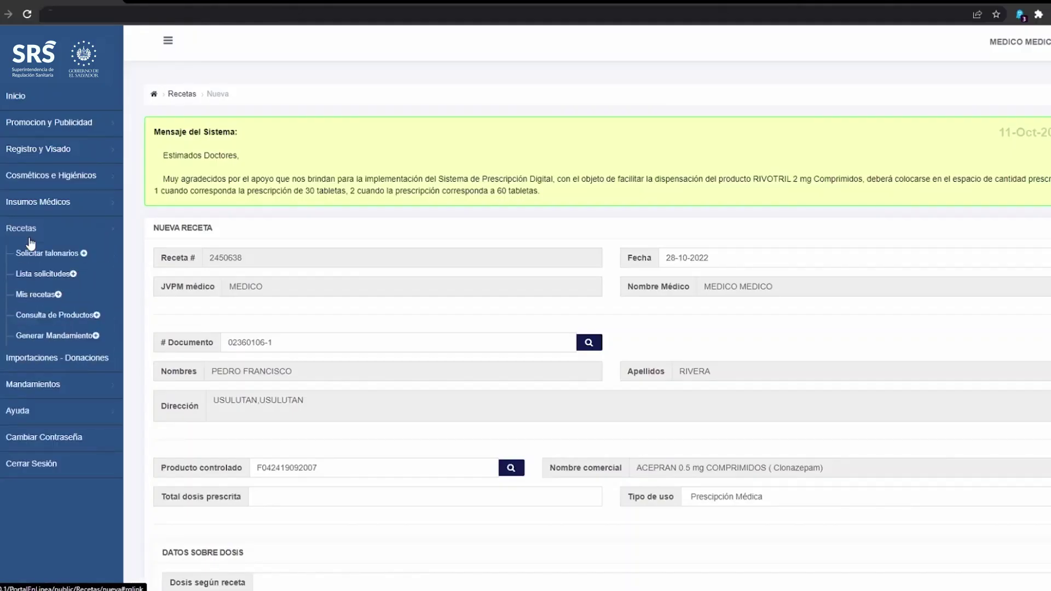
{"action": "left_click", "coordinate": [31, 296]}
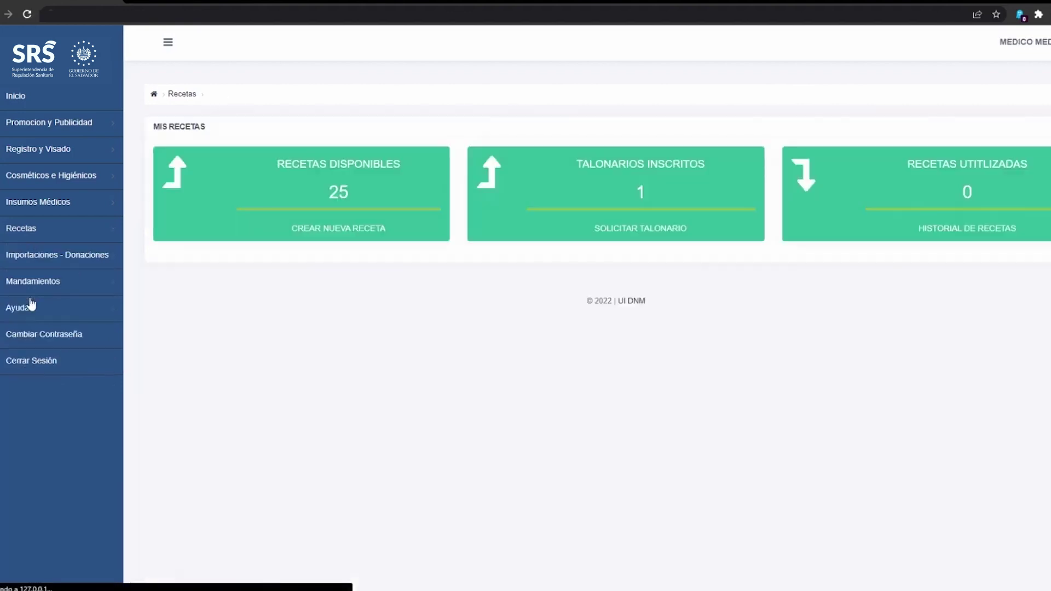
{"action": "left_click", "coordinate": [258, 207]}
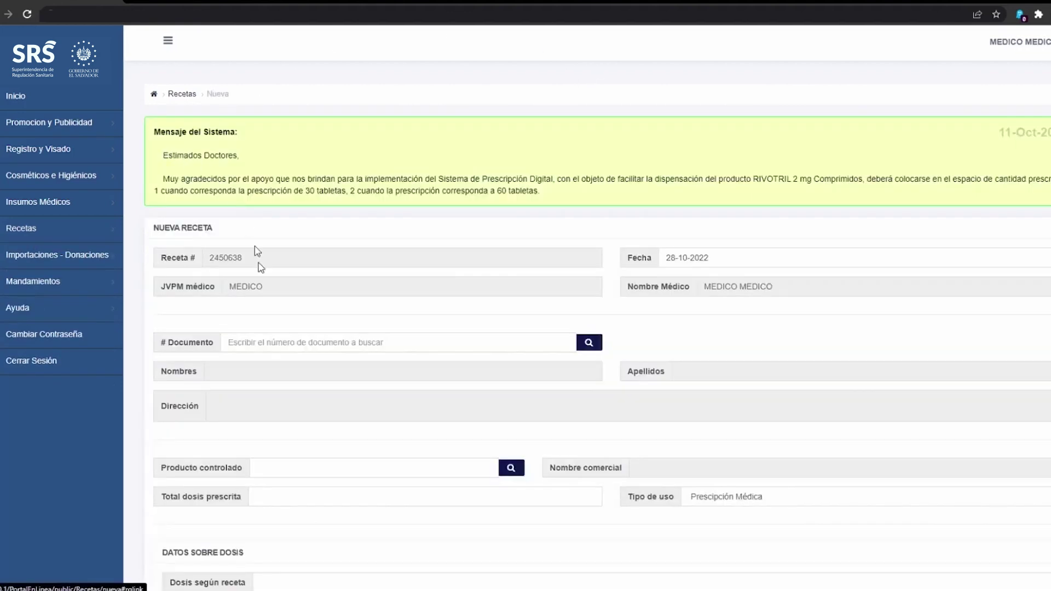
{"action": "scroll", "coordinate": [249, 340], "scroll_direction": "down", "scroll_amount": 2}
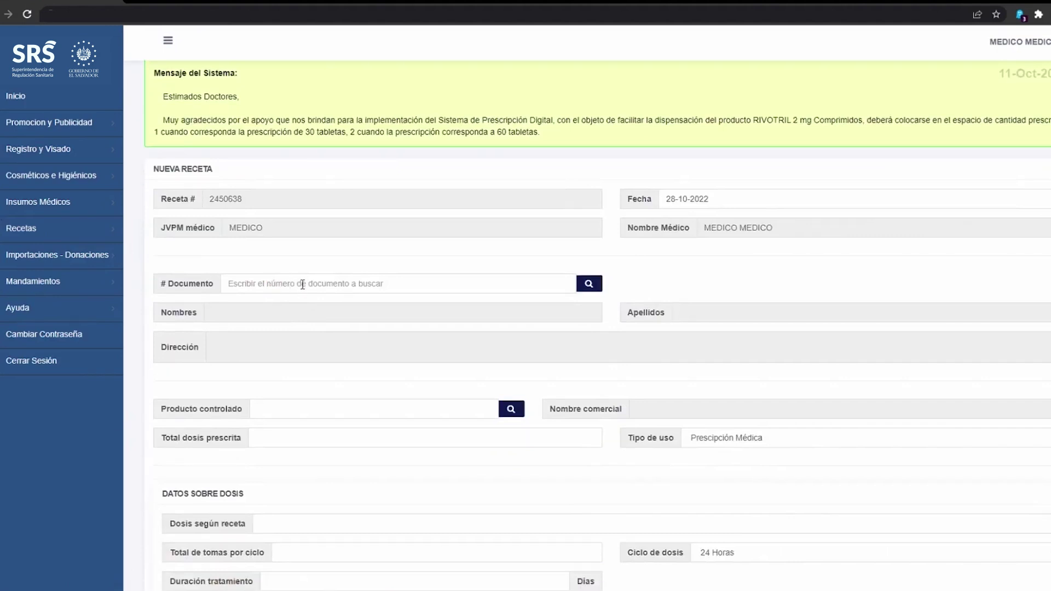
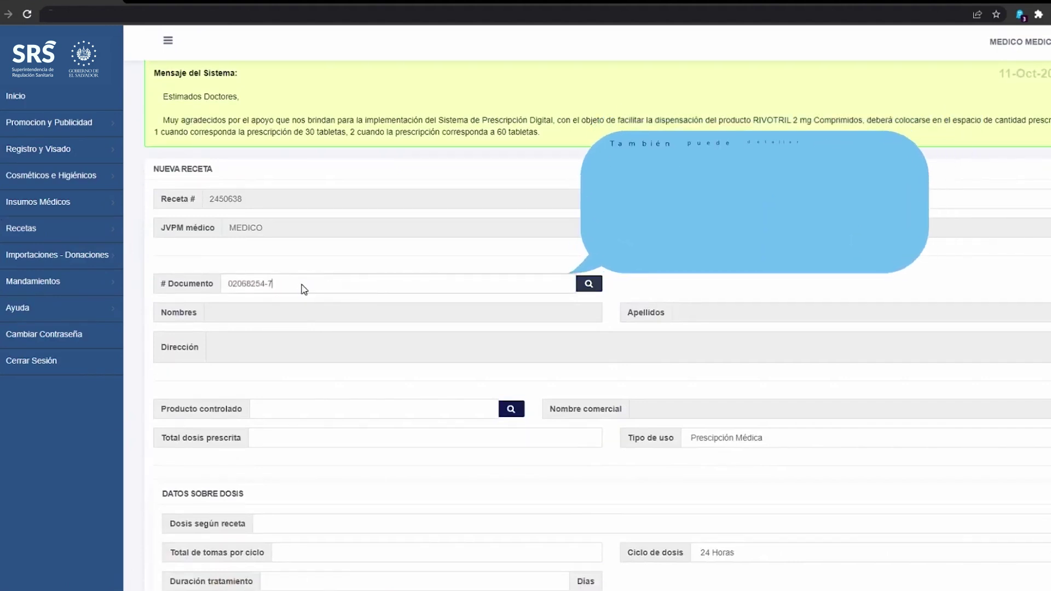
{"action": "left_click", "coordinate": [578, 287]}
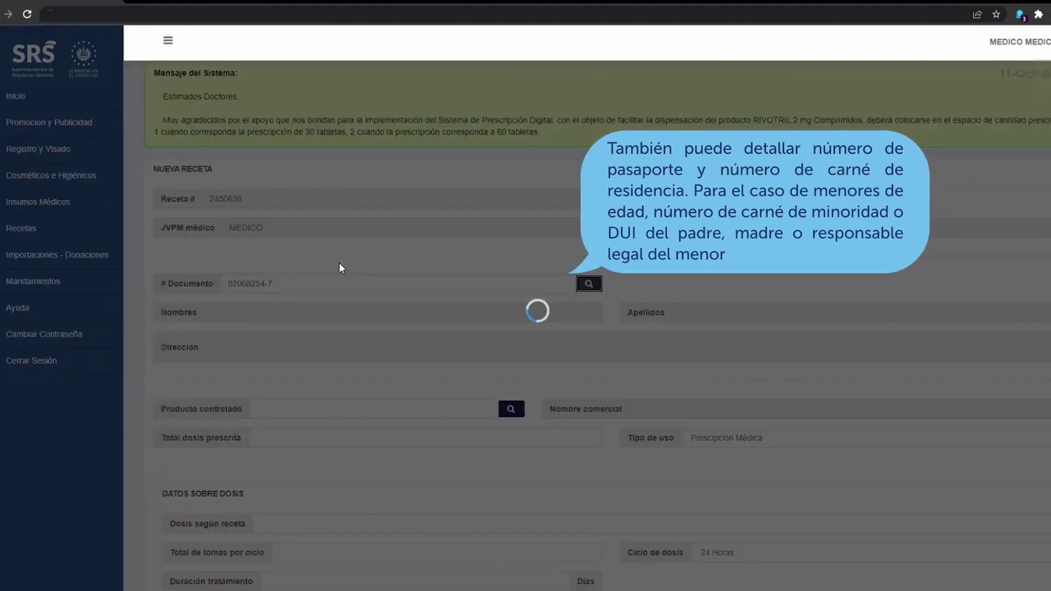
{"action": "scroll", "coordinate": [342, 268], "scroll_direction": "down", "scroll_amount": 2}
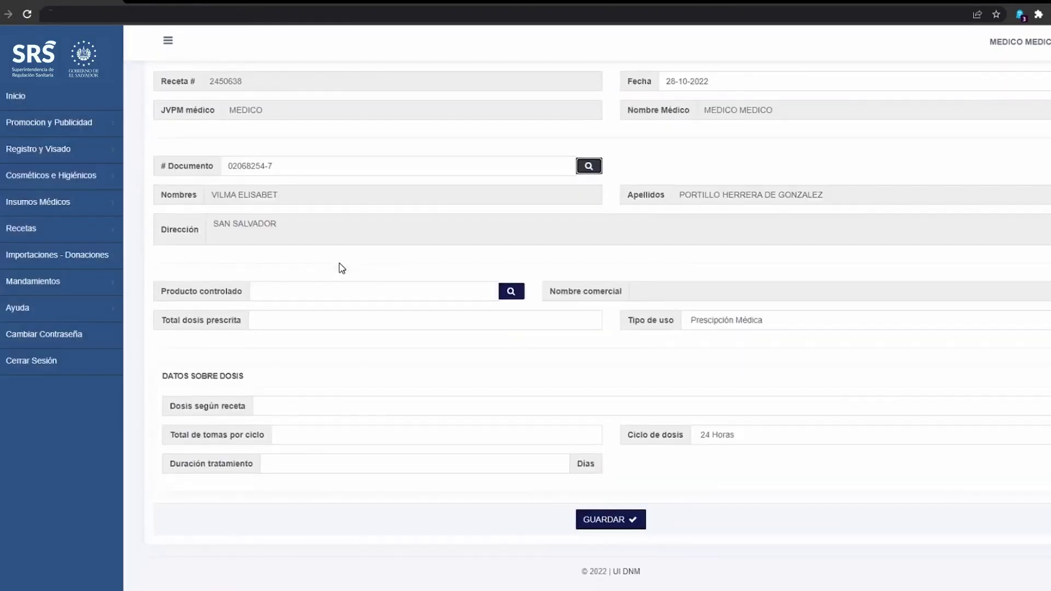
Step: Select BROMAZEPAM MK 3mg TABLETAS from page 3 of controlled products, keeping Prescripción Médica usage
{"action": "left_click", "coordinate": [509, 292]}
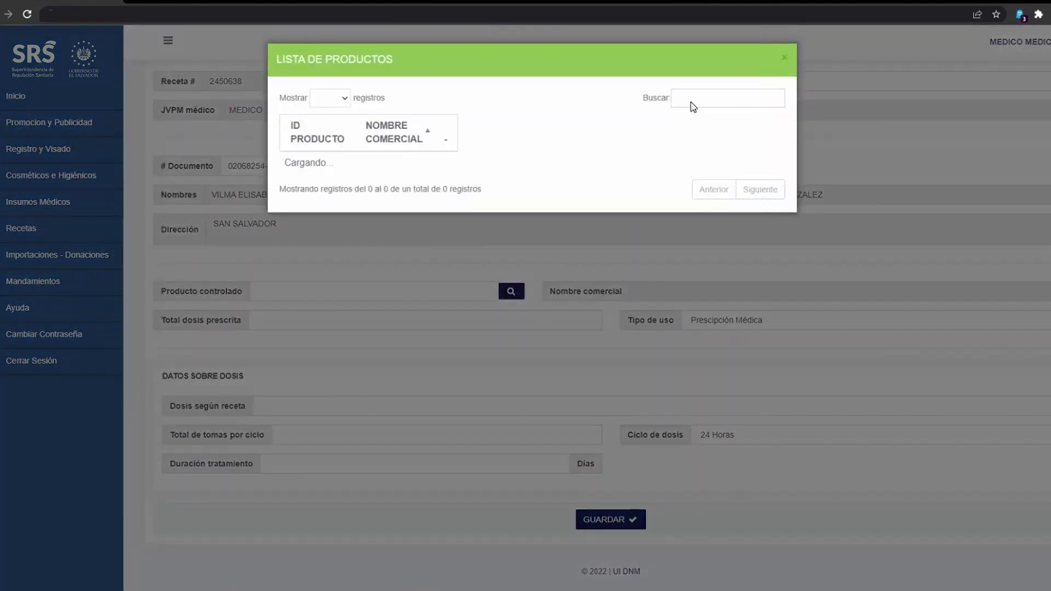
{"action": "left_click", "coordinate": [692, 102]}
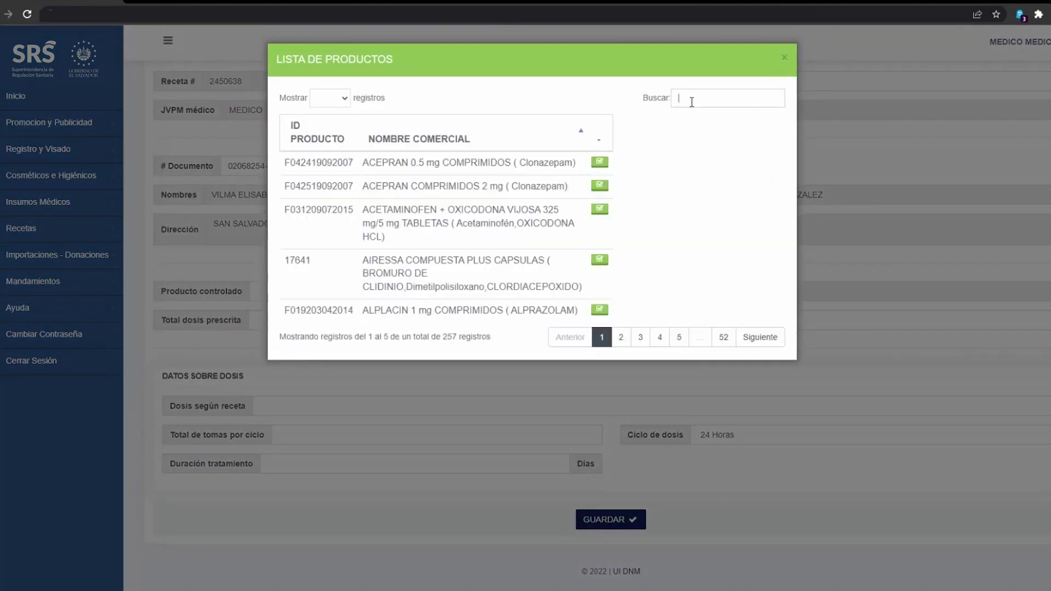
{"action": "scroll", "coordinate": [416, 257], "scroll_direction": "down", "scroll_amount": 1}
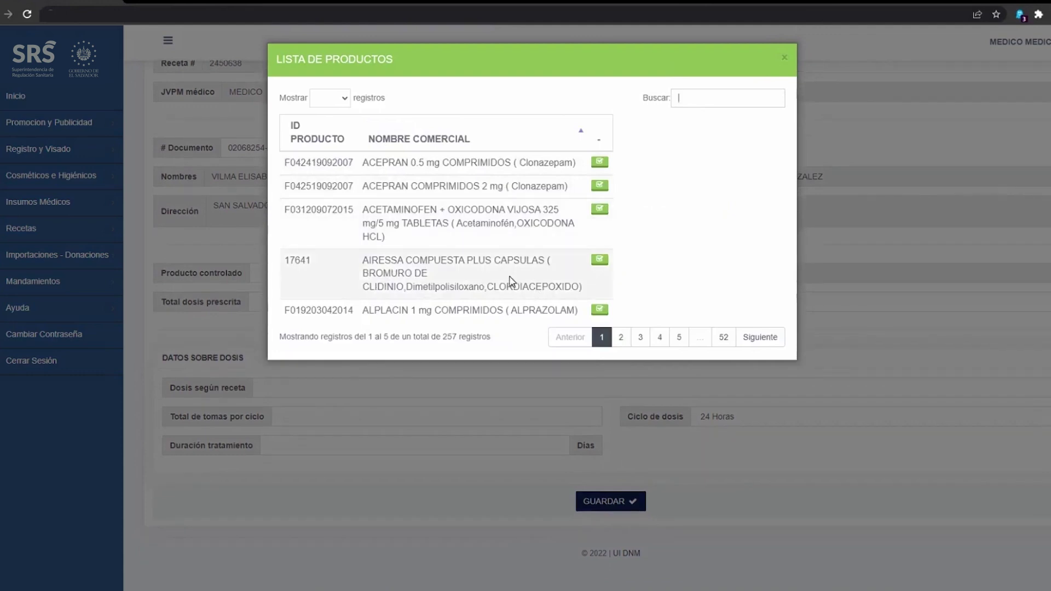
{"action": "left_click", "coordinate": [640, 337]}
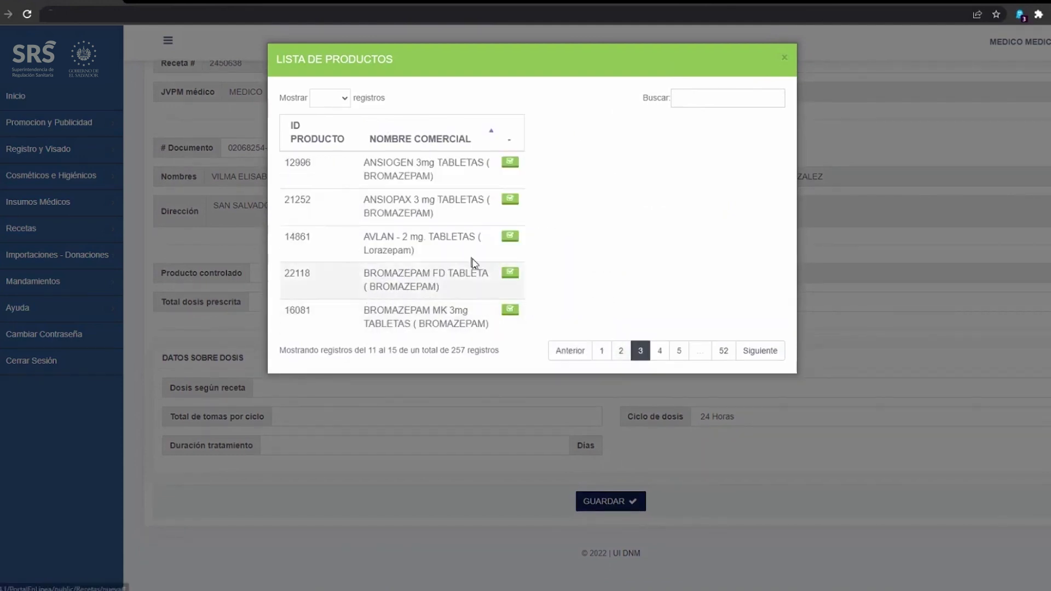
{"action": "left_click", "coordinate": [513, 311]}
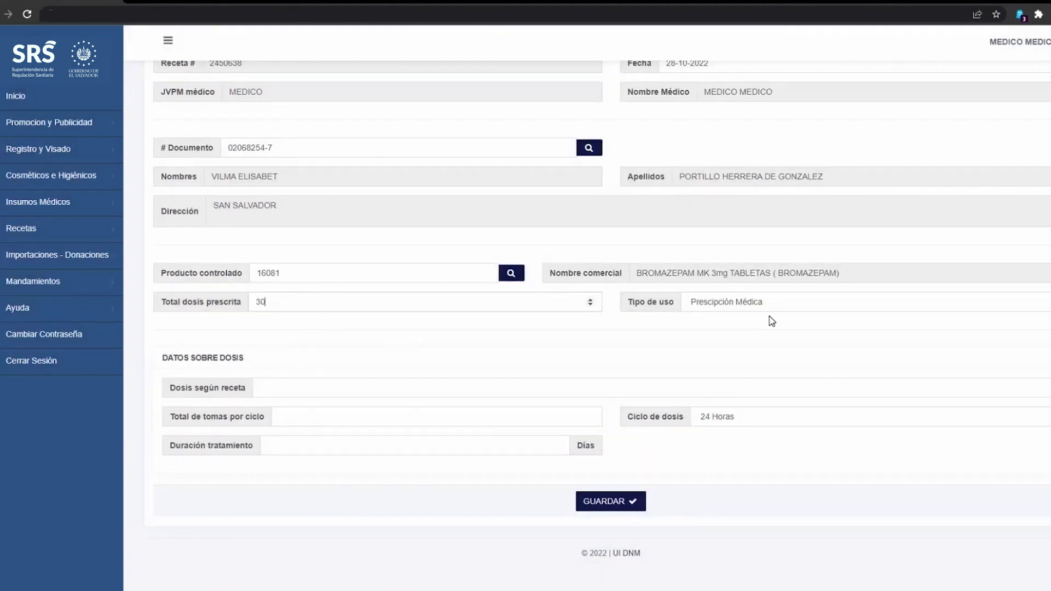
{"action": "left_click", "coordinate": [740, 301]}
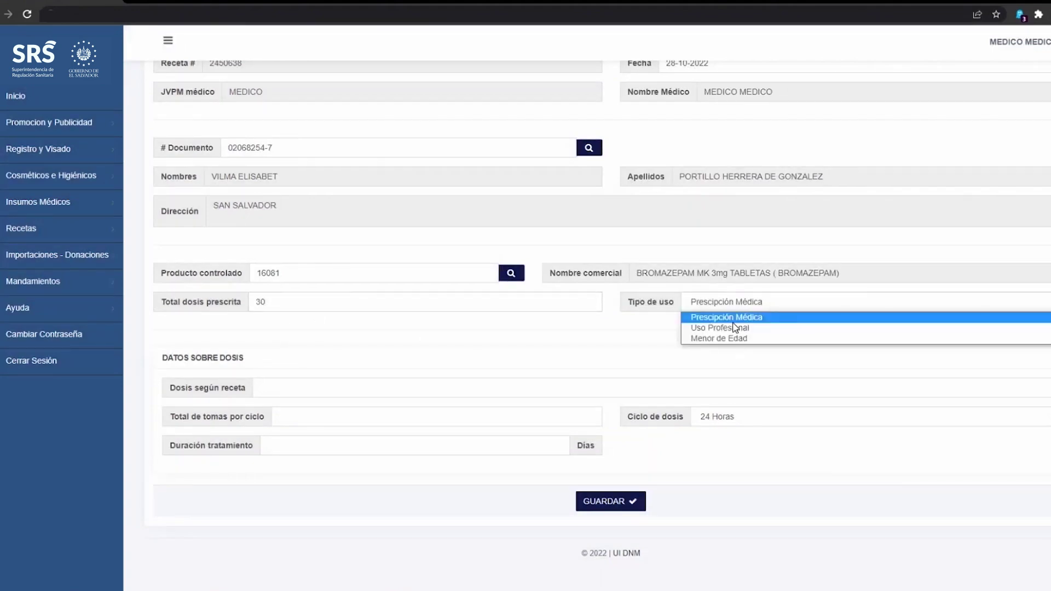
{"action": "key", "text": "Escape"}
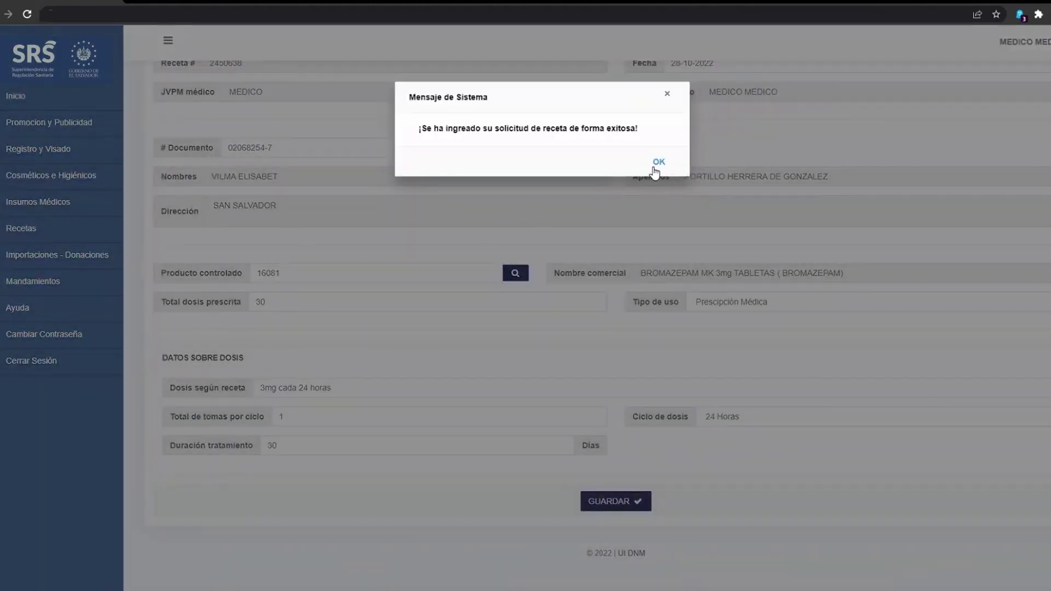
{"action": "left_click", "coordinate": [660, 162]}
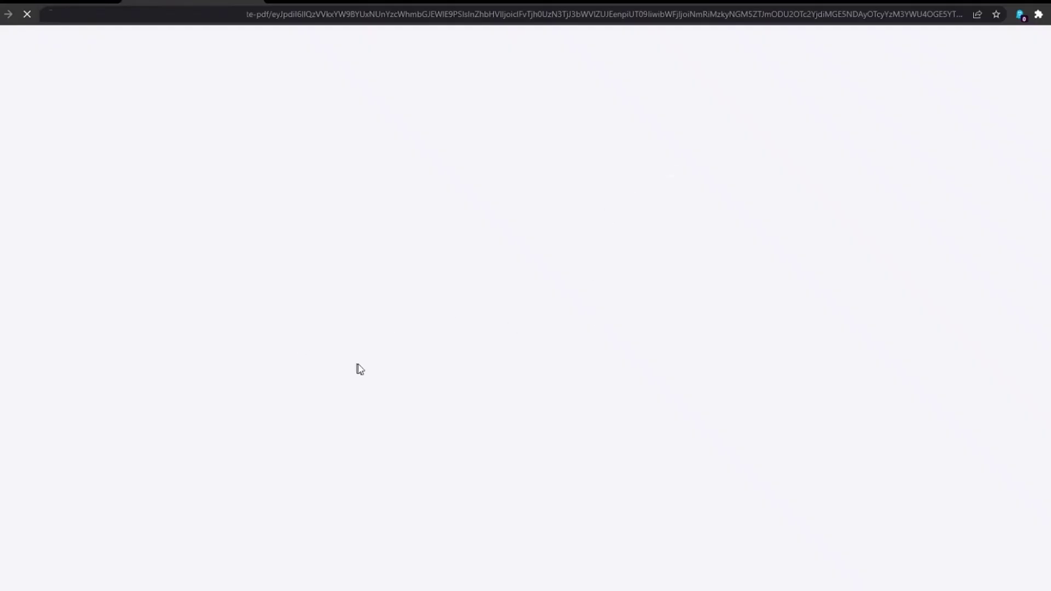
{"action": "scroll", "coordinate": [499, 183], "scroll_direction": "down", "scroll_amount": 2}
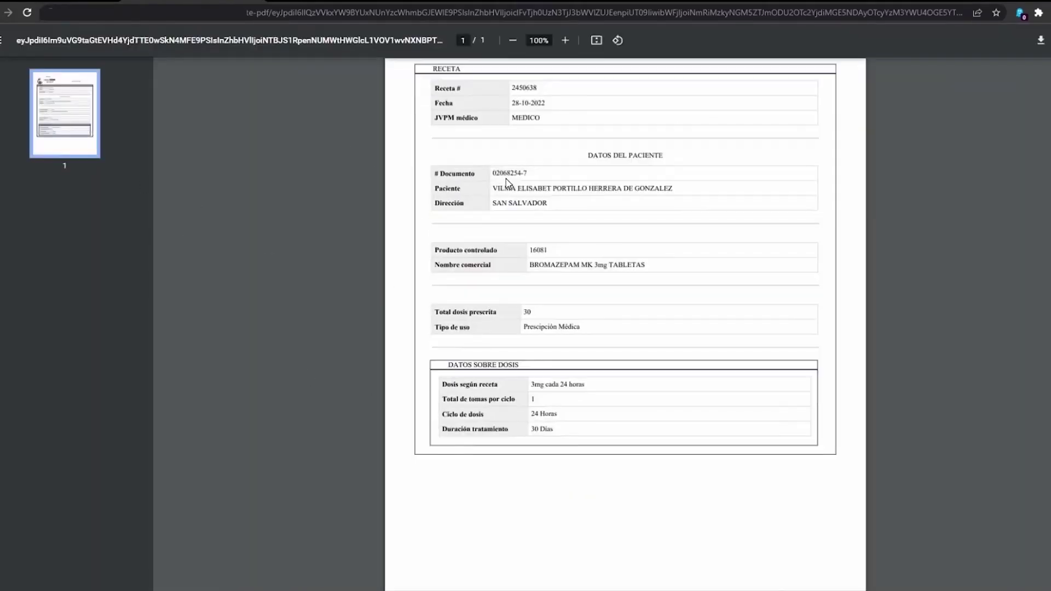
{"action": "scroll", "coordinate": [485, 359], "scroll_direction": "up", "scroll_amount": 2}
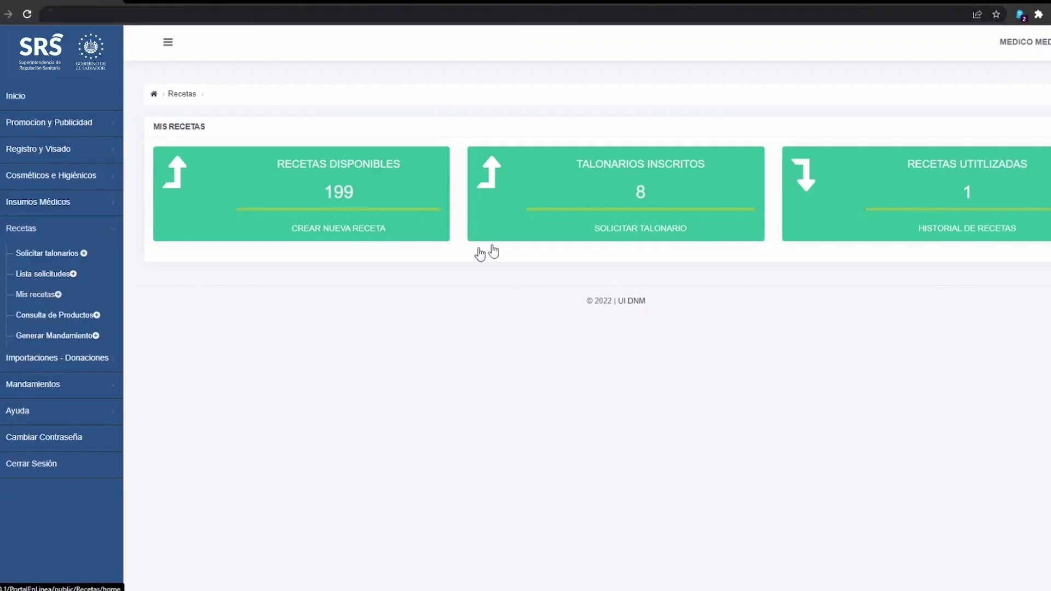
Step: Search the prescription history with Estado set to VER TODAS
{"action": "left_click", "coordinate": [931, 230]}
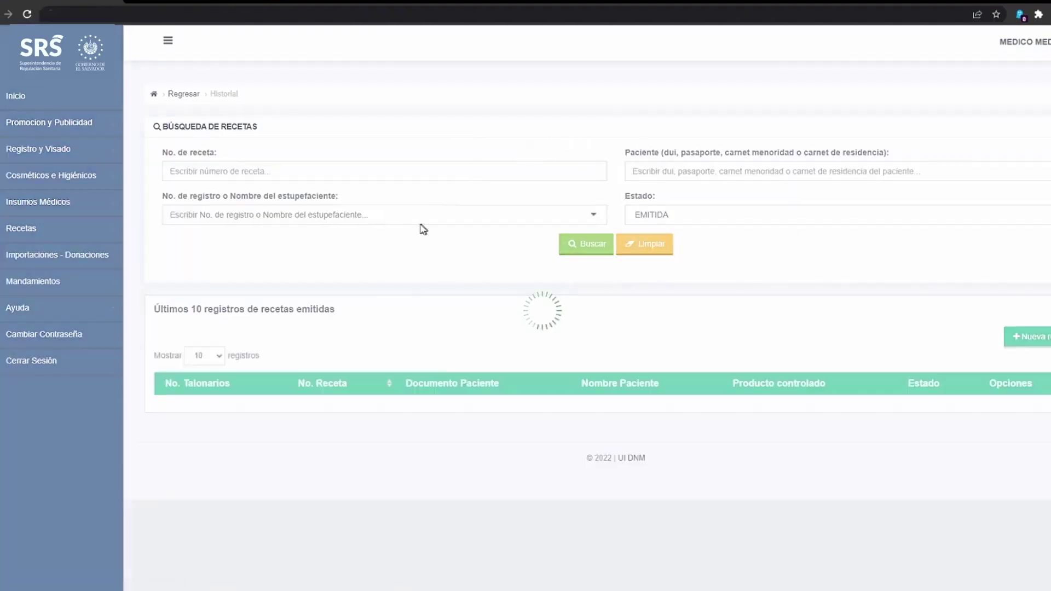
{"action": "left_click", "coordinate": [673, 217]}
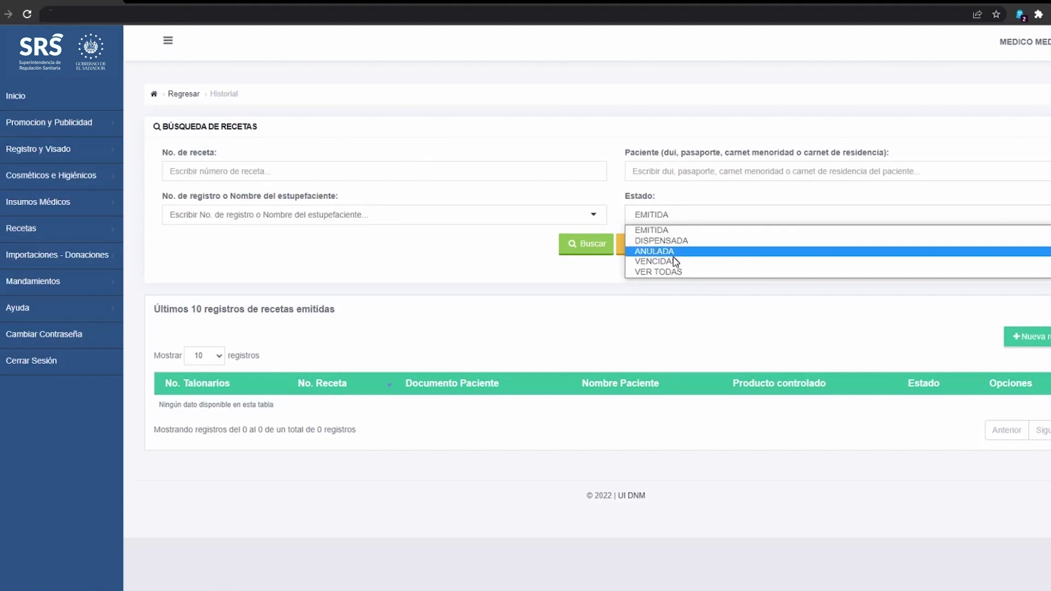
{"action": "left_click", "coordinate": [660, 272]}
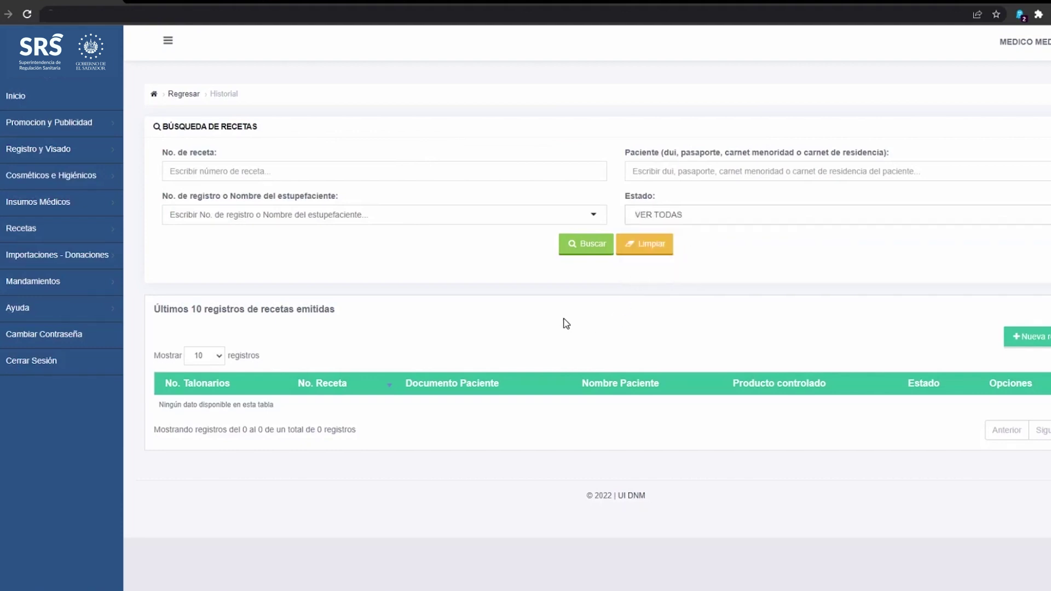
{"action": "left_click", "coordinate": [576, 245]}
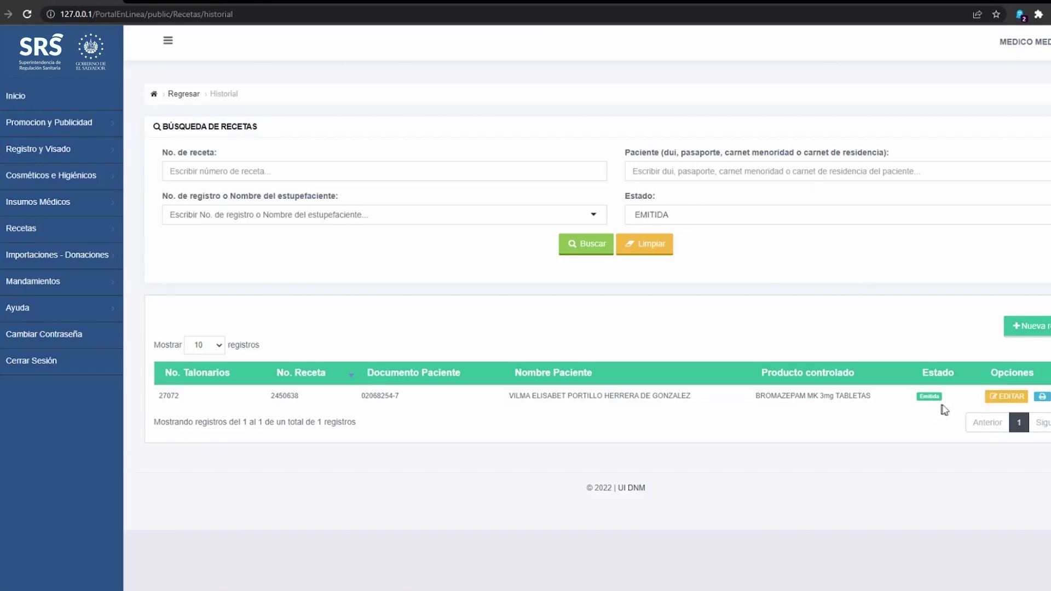
{"action": "left_click", "coordinate": [998, 397]}
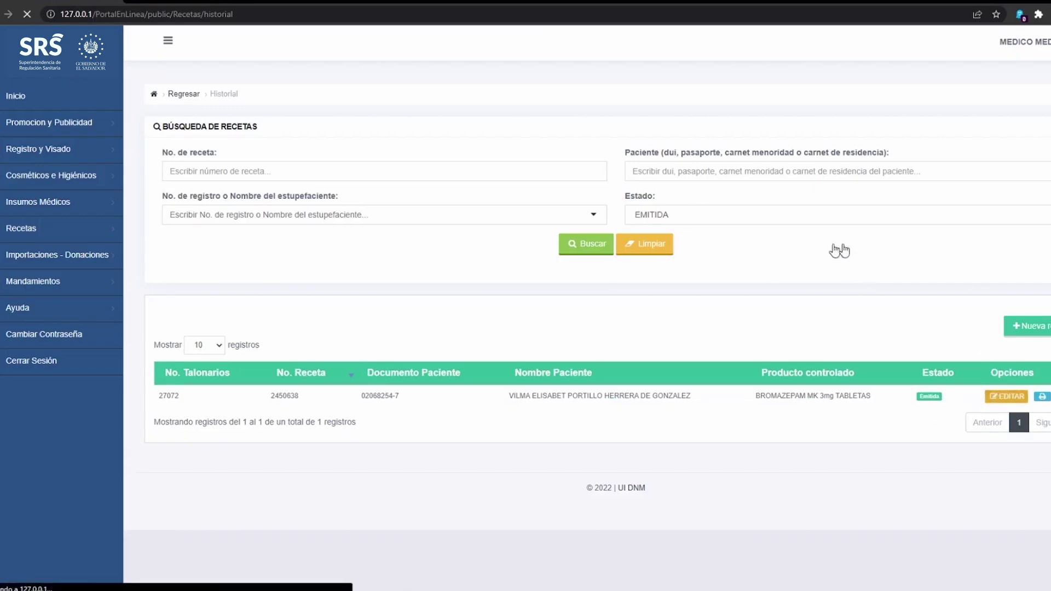
{"action": "scroll", "coordinate": [674, 309], "scroll_direction": "down", "scroll_amount": 1}
{"action": "left_click", "coordinate": [433, 307]}
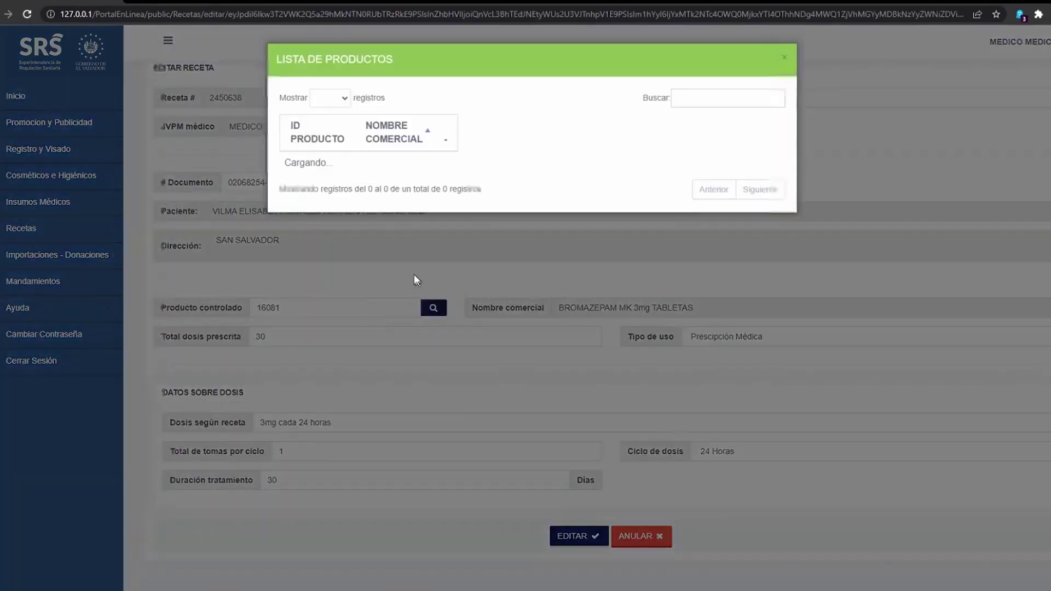
{"action": "left_click", "coordinate": [702, 101]}
{"action": "type", "text": "morfina"}
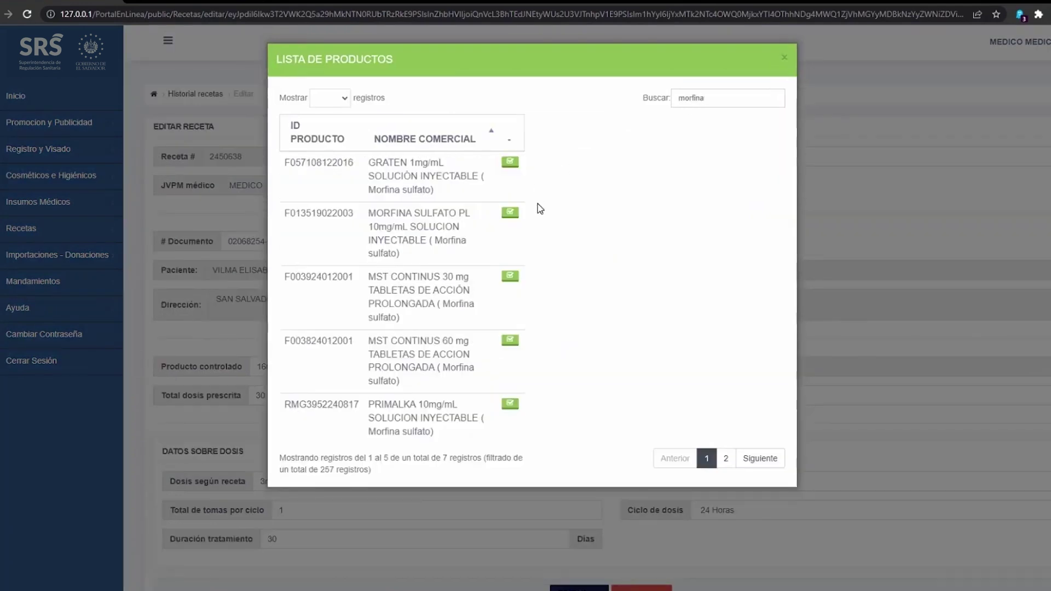
{"action": "left_click", "coordinate": [510, 277]}
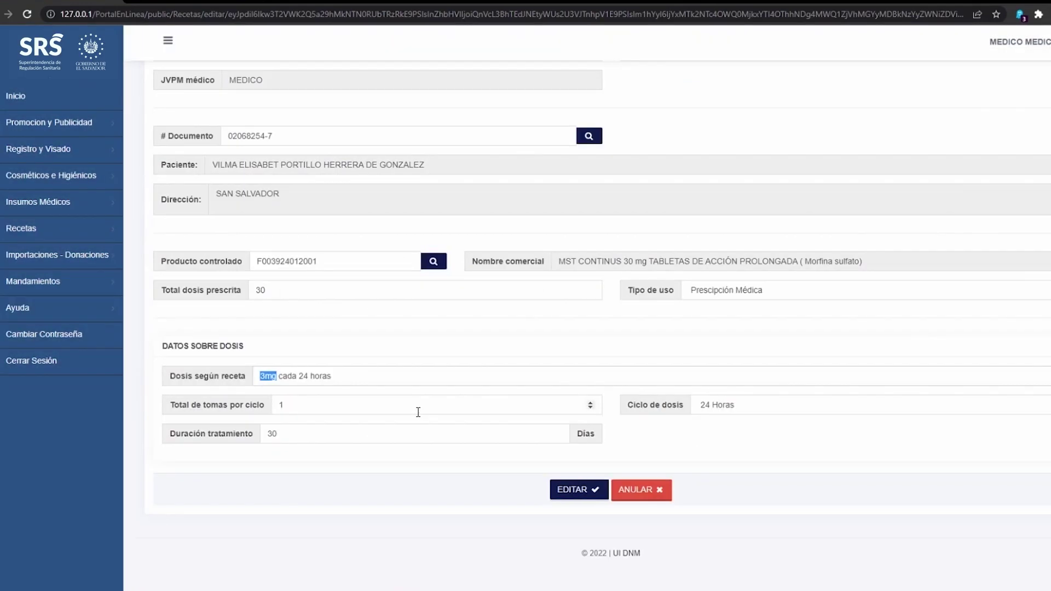
{"action": "type", "text": "2 tabletas"}
{"action": "key", "text": "shift+Tab"}
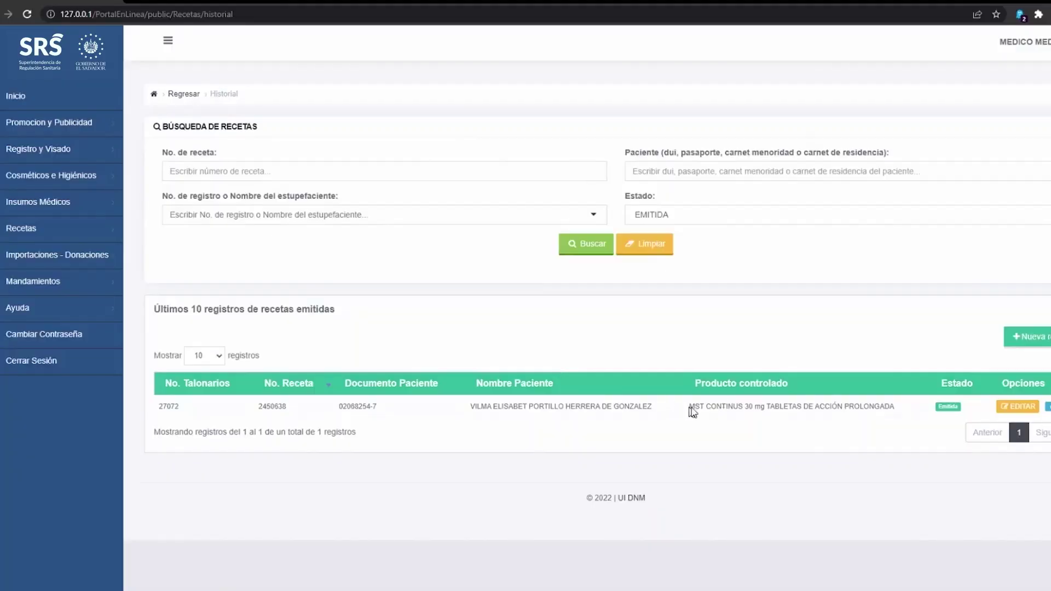
{"action": "left_click_drag", "start_coordinate": [689, 407], "coordinate": [878, 408]}
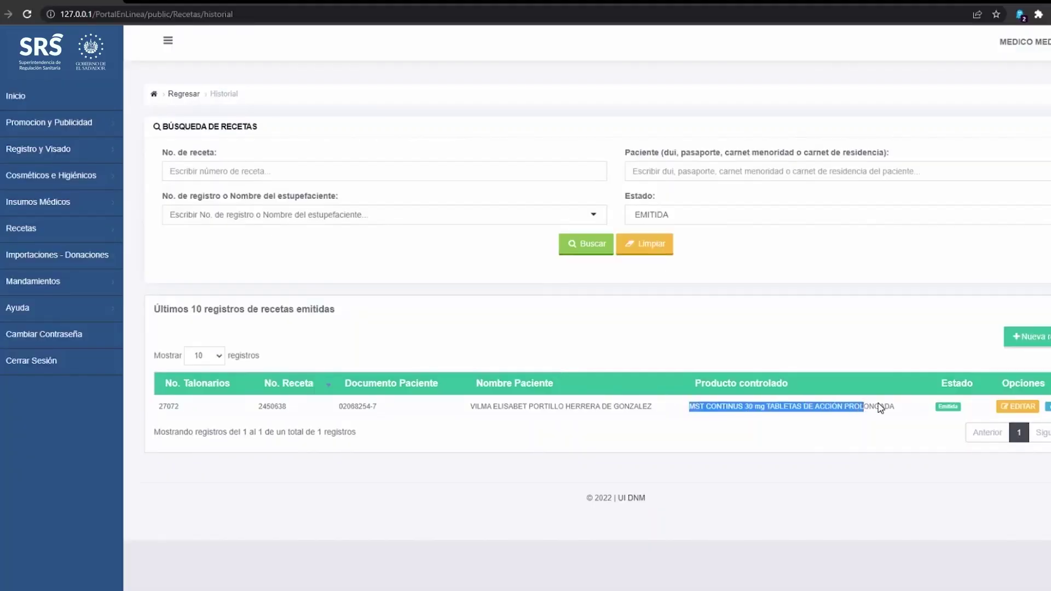
{"action": "left_click", "coordinate": [1017, 406]}
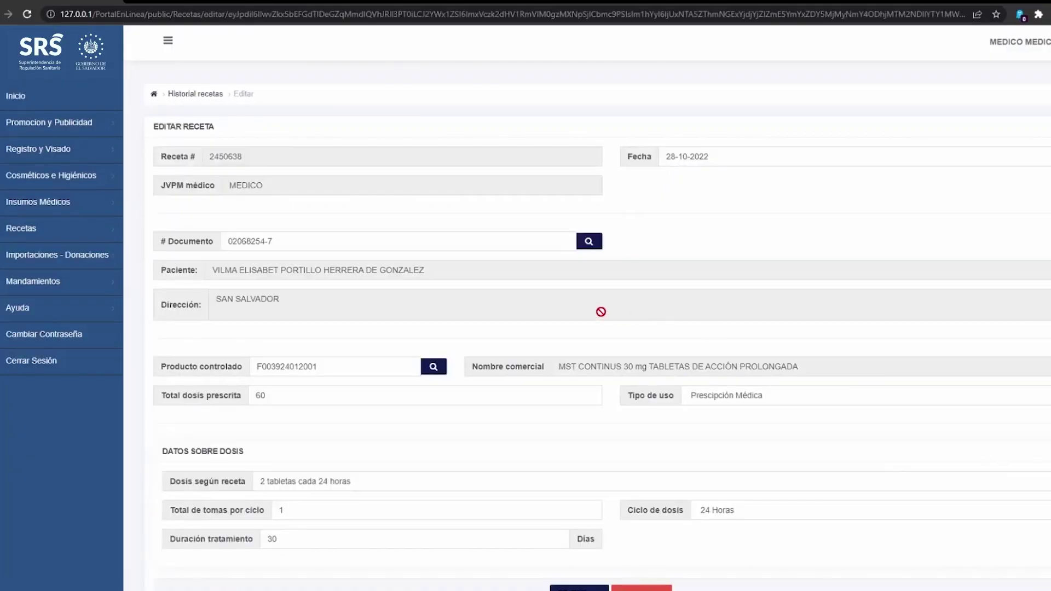
{"action": "scroll", "coordinate": [634, 425], "scroll_direction": "down", "scroll_amount": 2}
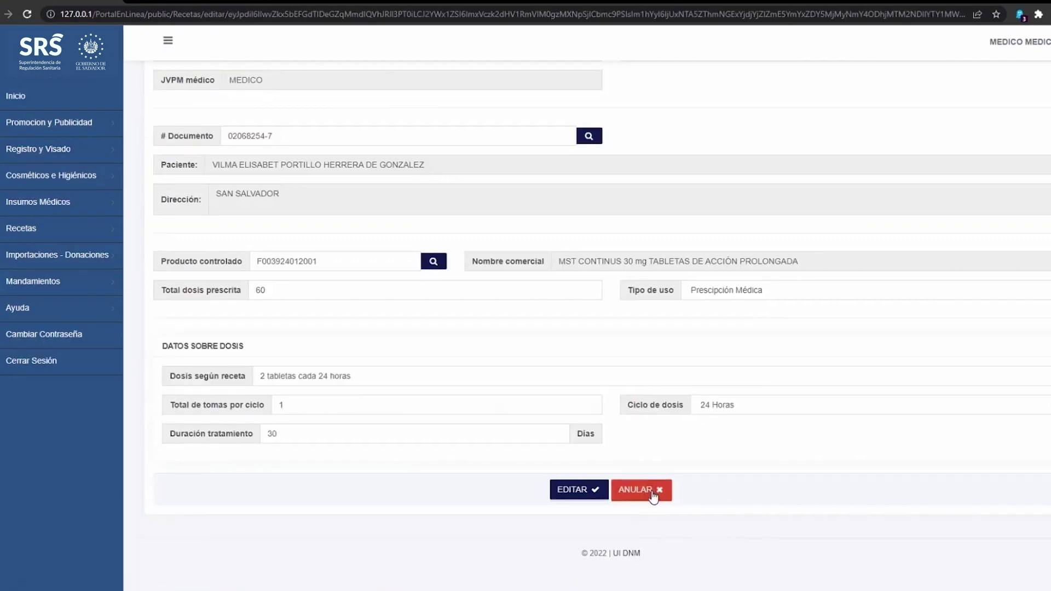
{"action": "left_click", "coordinate": [638, 489]}
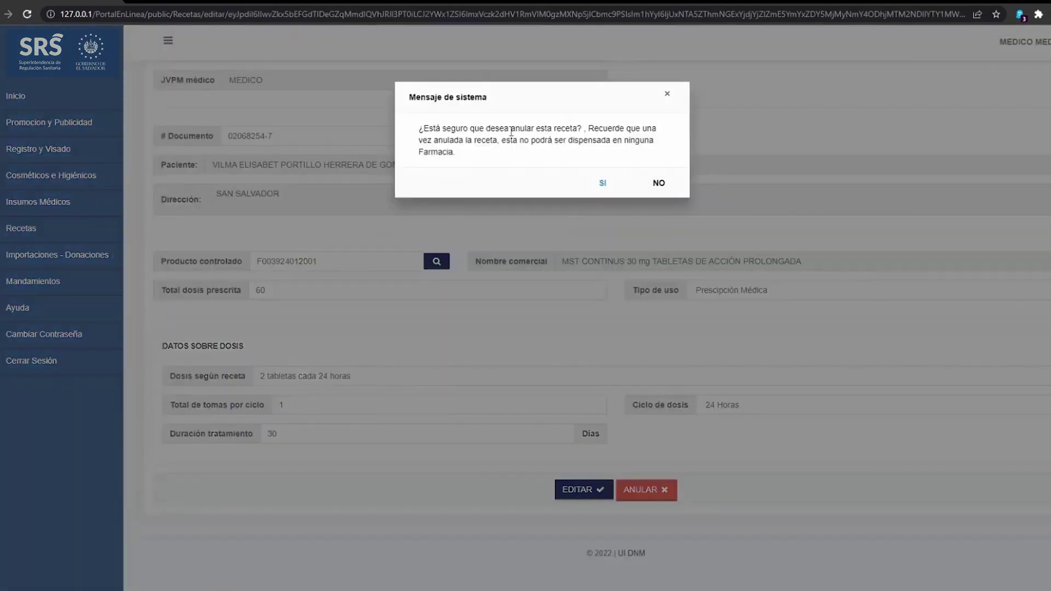
{"action": "left_click", "coordinate": [602, 184]}
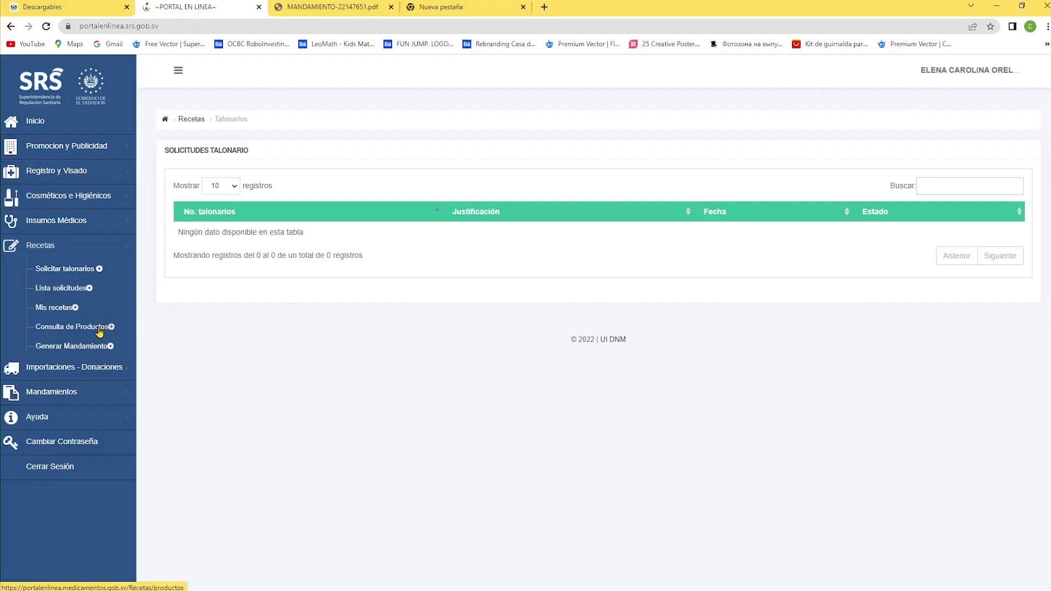
Step: In the pharmacy stock search, select RIVOTRIL 2 mg COMPRIMIDOS by searching 'rivotril'
{"action": "left_click", "coordinate": [96, 348]}
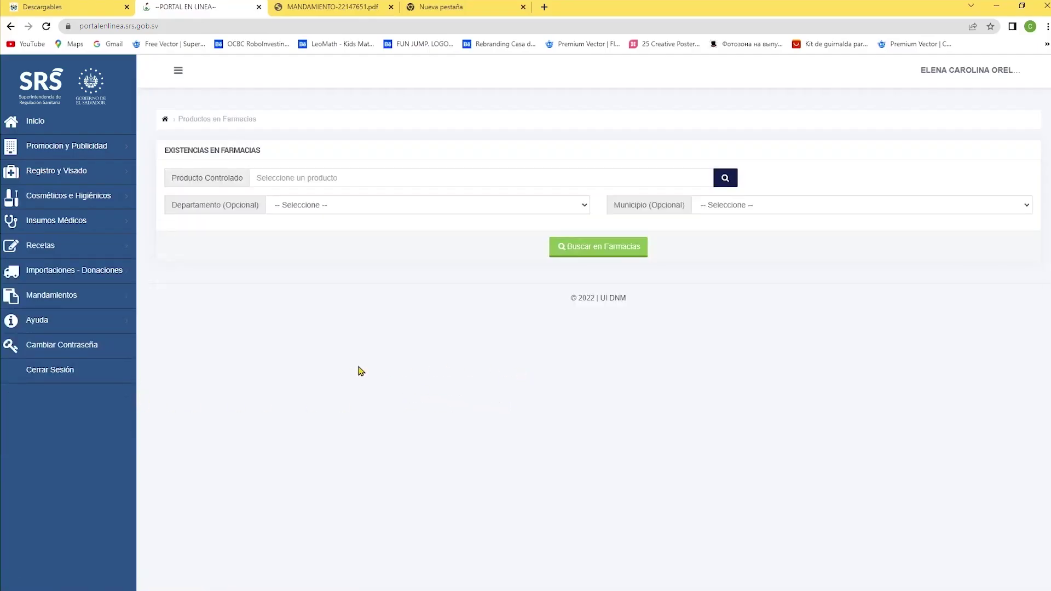
{"action": "left_click", "coordinate": [724, 177]}
{"action": "type", "text": "rivotril"}
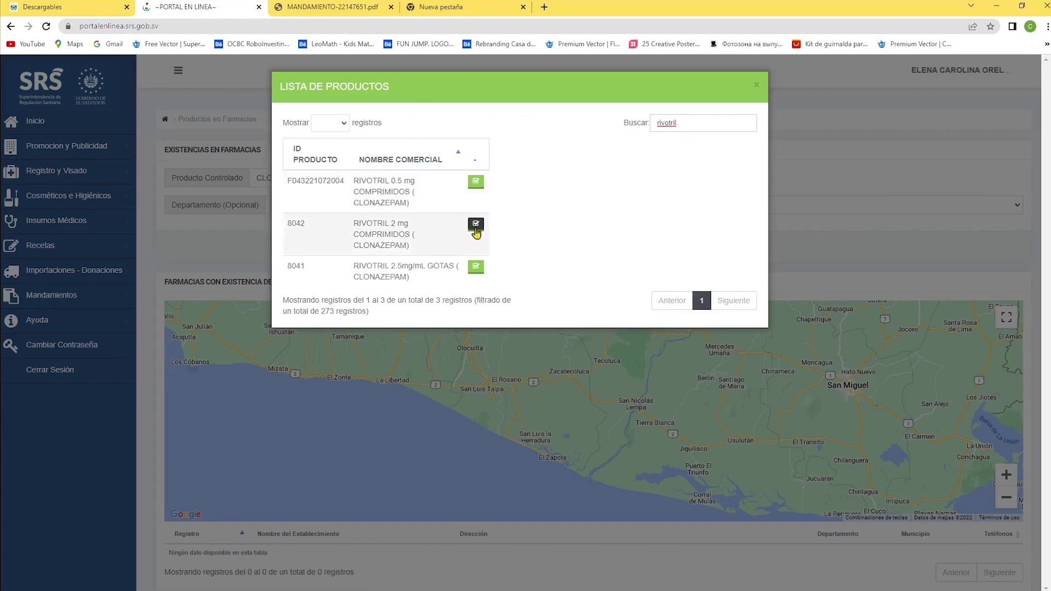
{"action": "left_click", "coordinate": [476, 226]}
Step: Search pharmacies in San Vicente department and municipality, then zoom the map onto San Vicente
{"action": "left_click", "coordinate": [335, 202]}
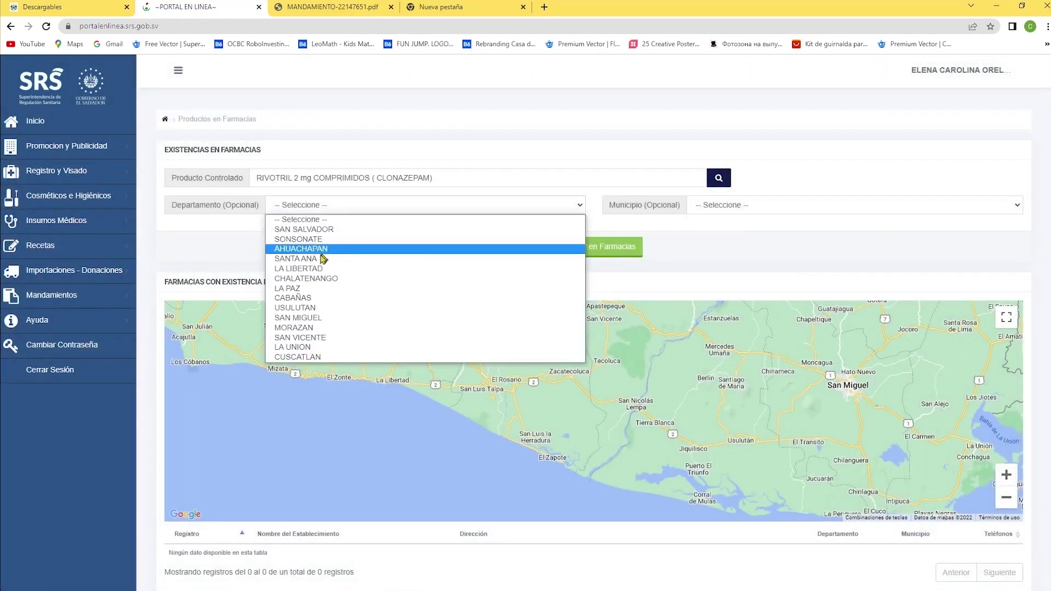
{"action": "left_click", "coordinate": [325, 338]}
{"action": "left_click", "coordinate": [734, 206]}
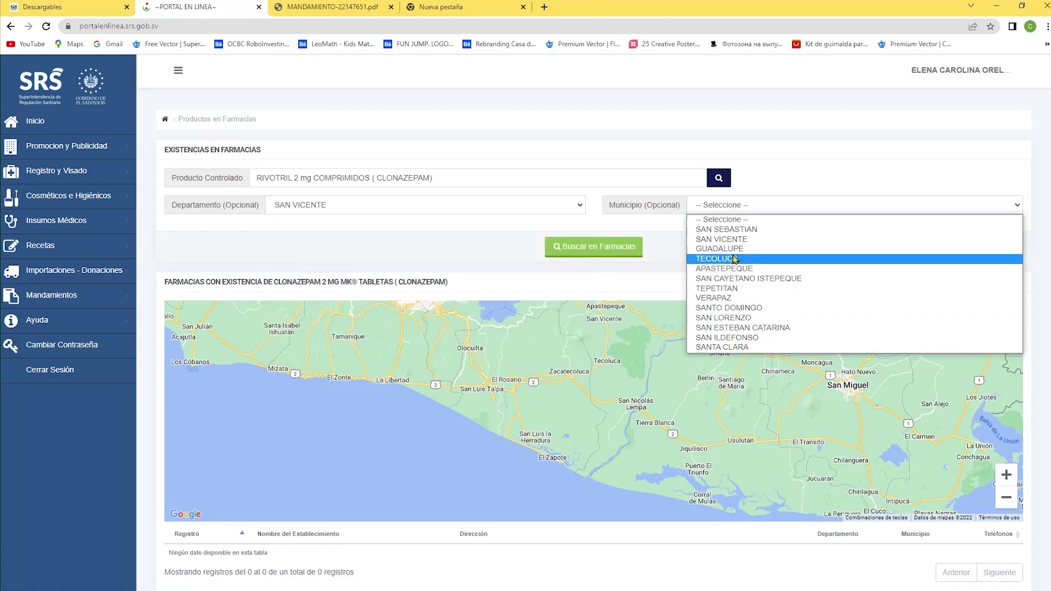
{"action": "left_click", "coordinate": [722, 239]}
{"action": "left_click", "coordinate": [619, 247]}
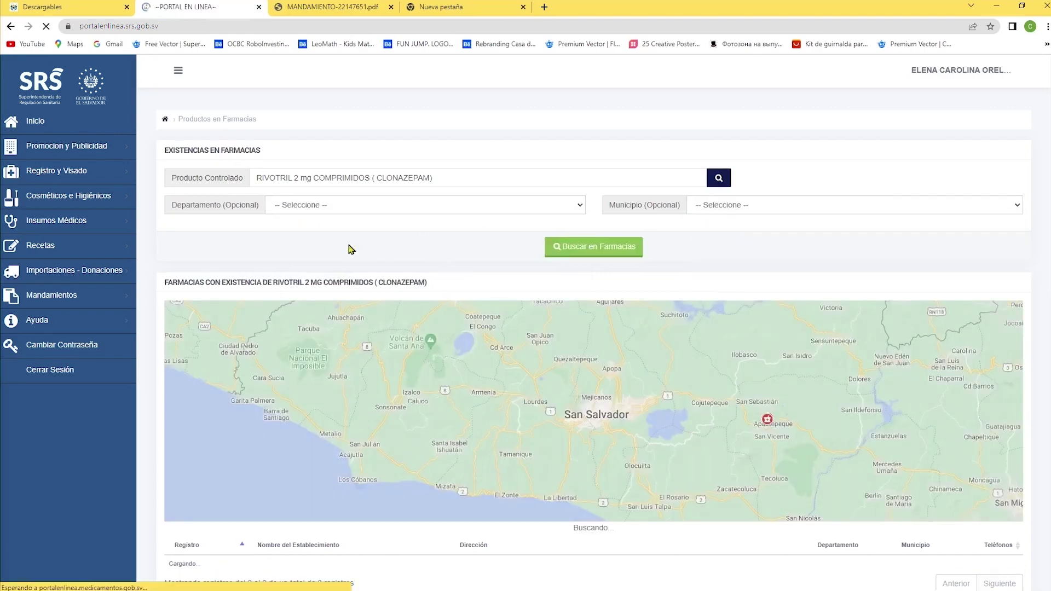
{"action": "scroll", "coordinate": [315, 438], "scroll_direction": "down", "scroll_amount": 3}
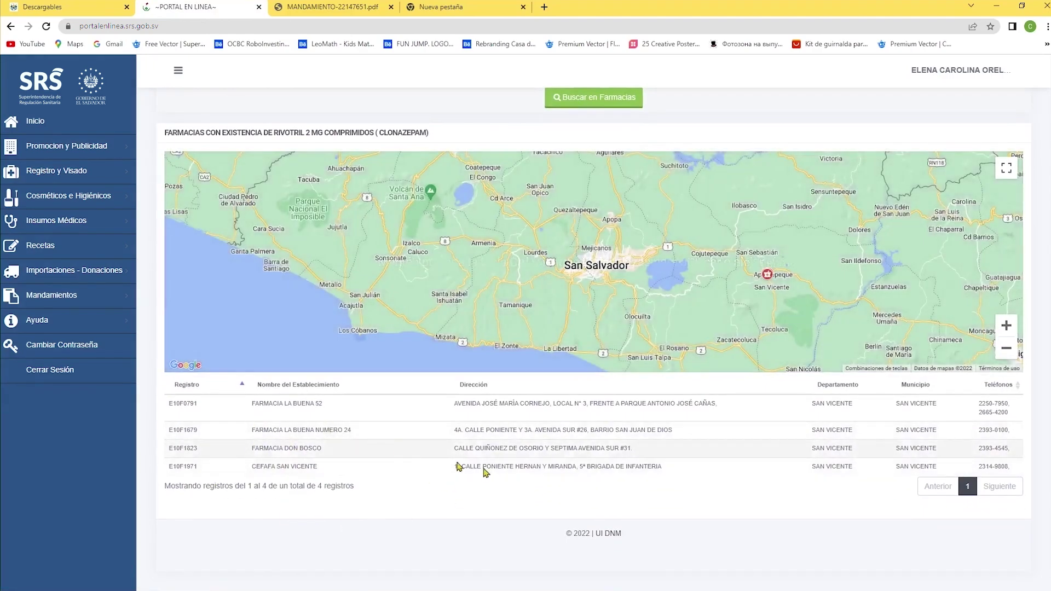
{"action": "left_click", "coordinate": [464, 466]}
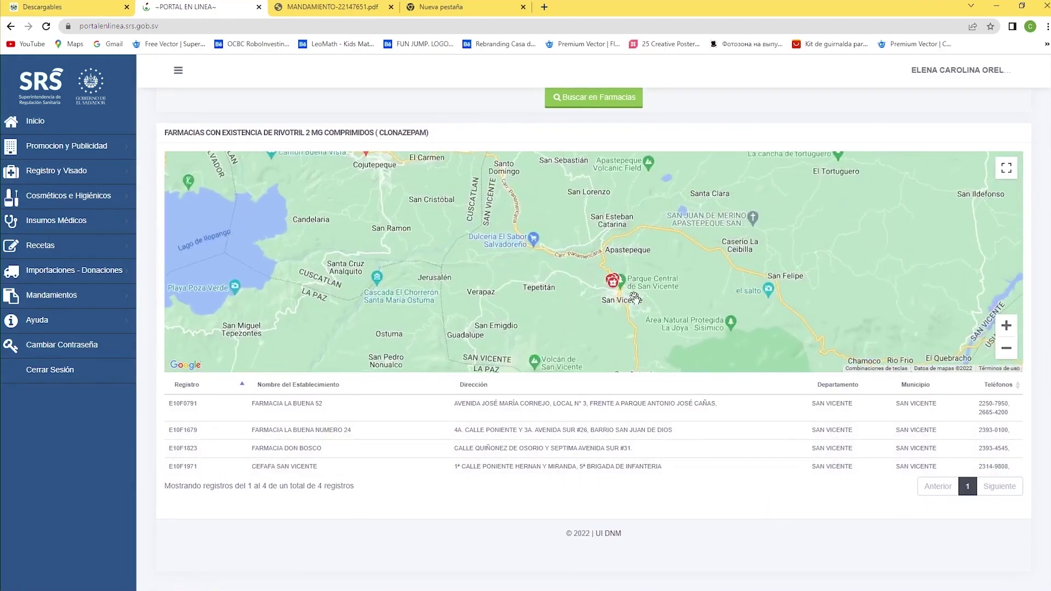
{"action": "scroll", "coordinate": [631, 289], "scroll_direction": "up", "scroll_amount": 5}
{"action": "left_click_drag", "start_coordinate": [583, 329], "coordinate": [589, 347]}
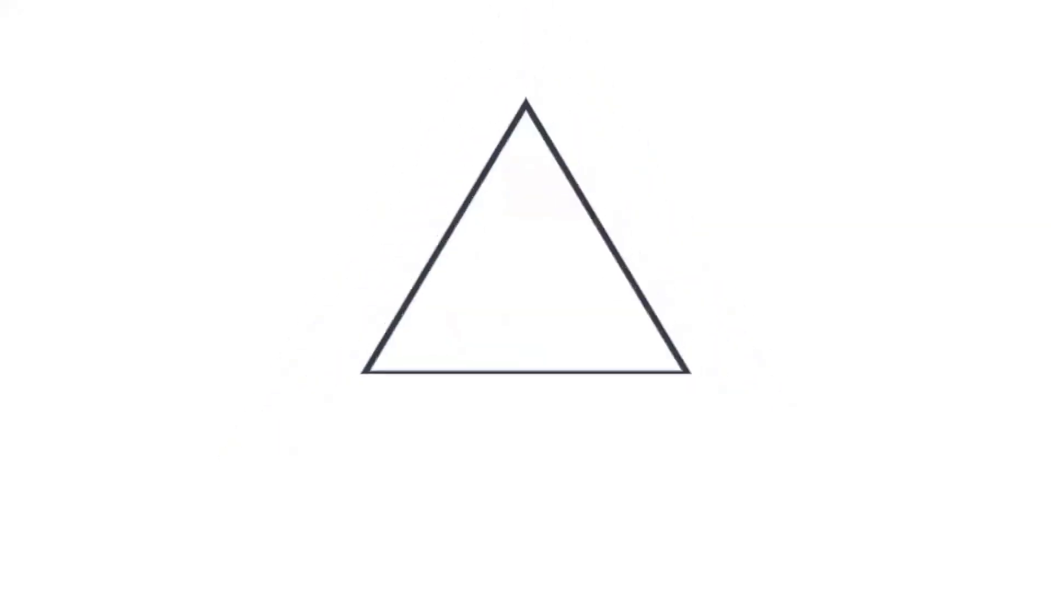